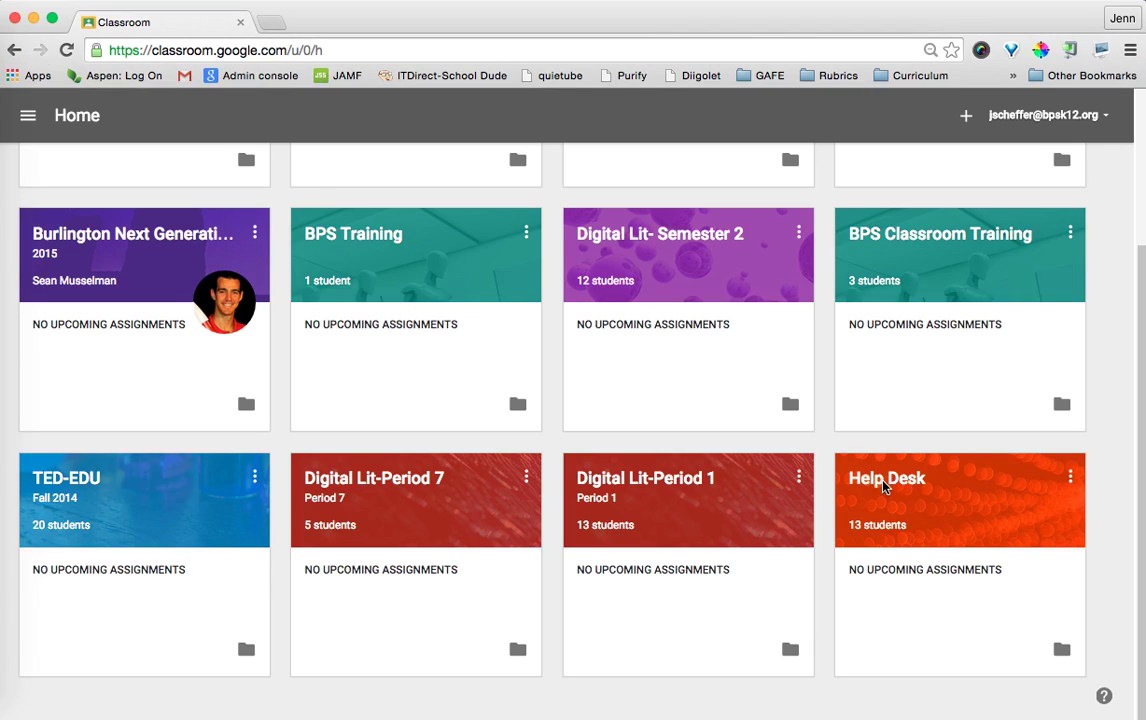
Open the Help Desk class from Home and view its About page with the class details.
click(892, 478)
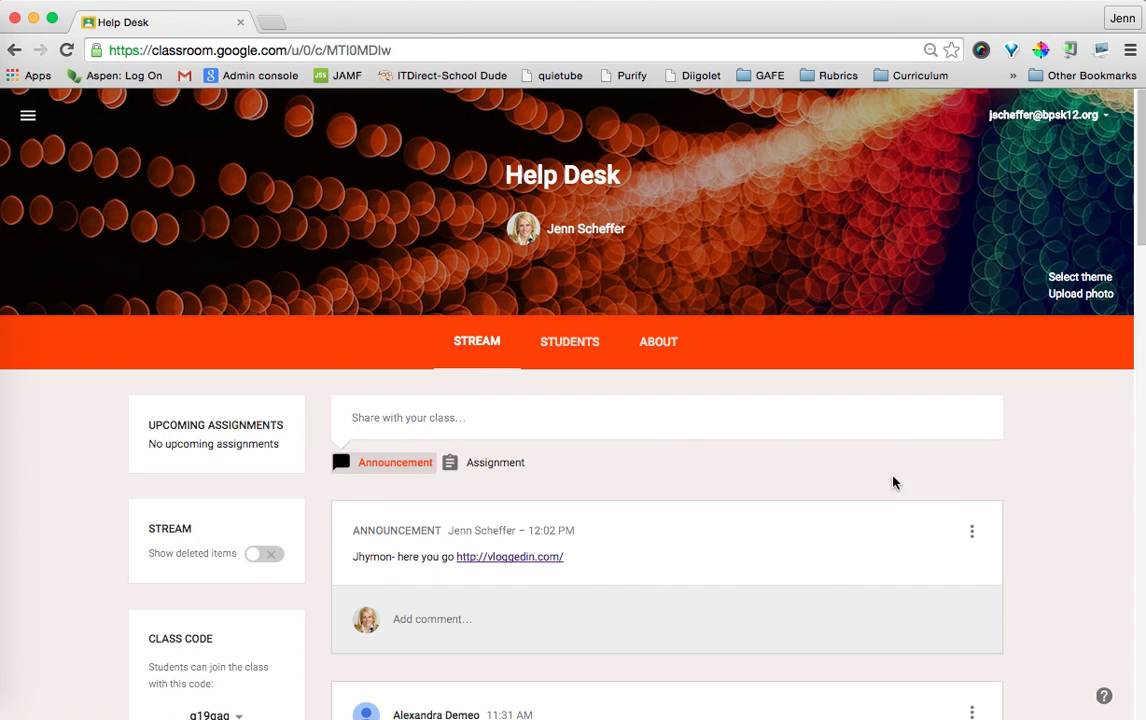
click(658, 345)
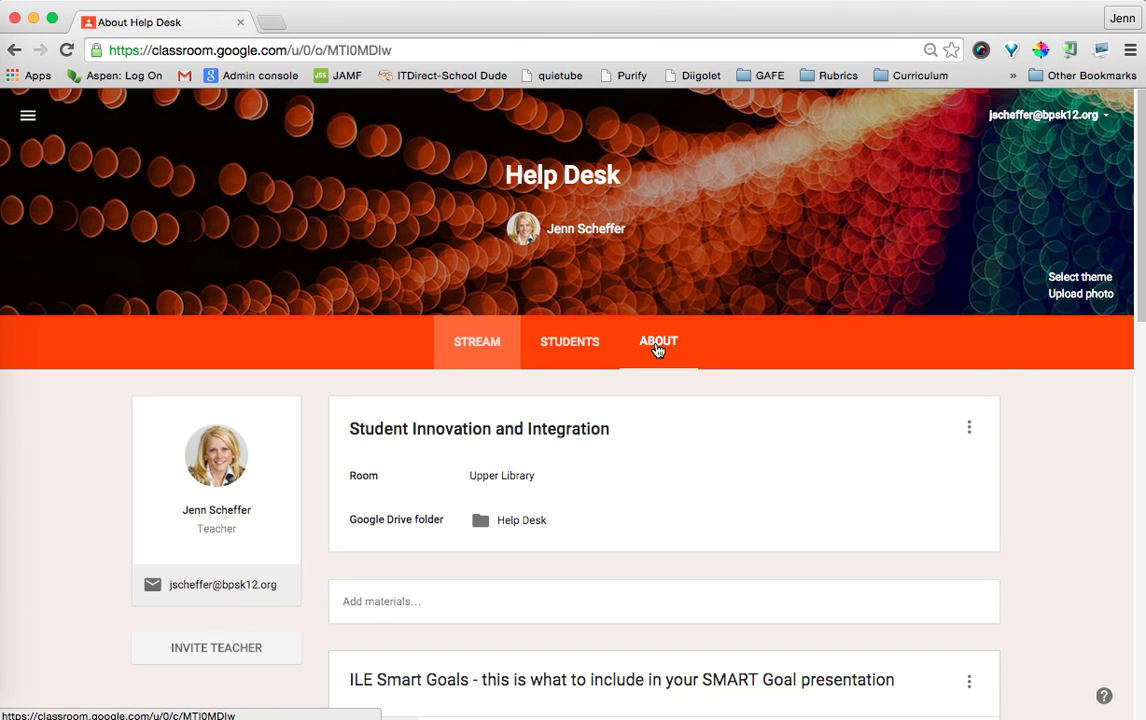
scroll(417, 492, down, 5)
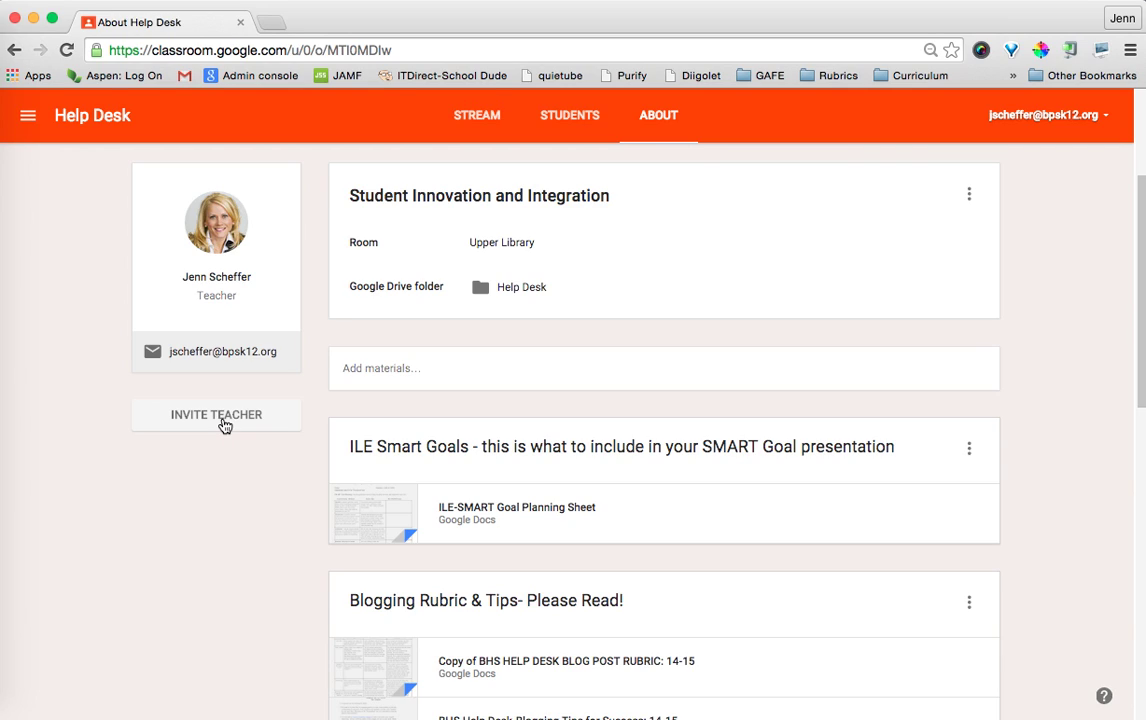
click(207, 420)
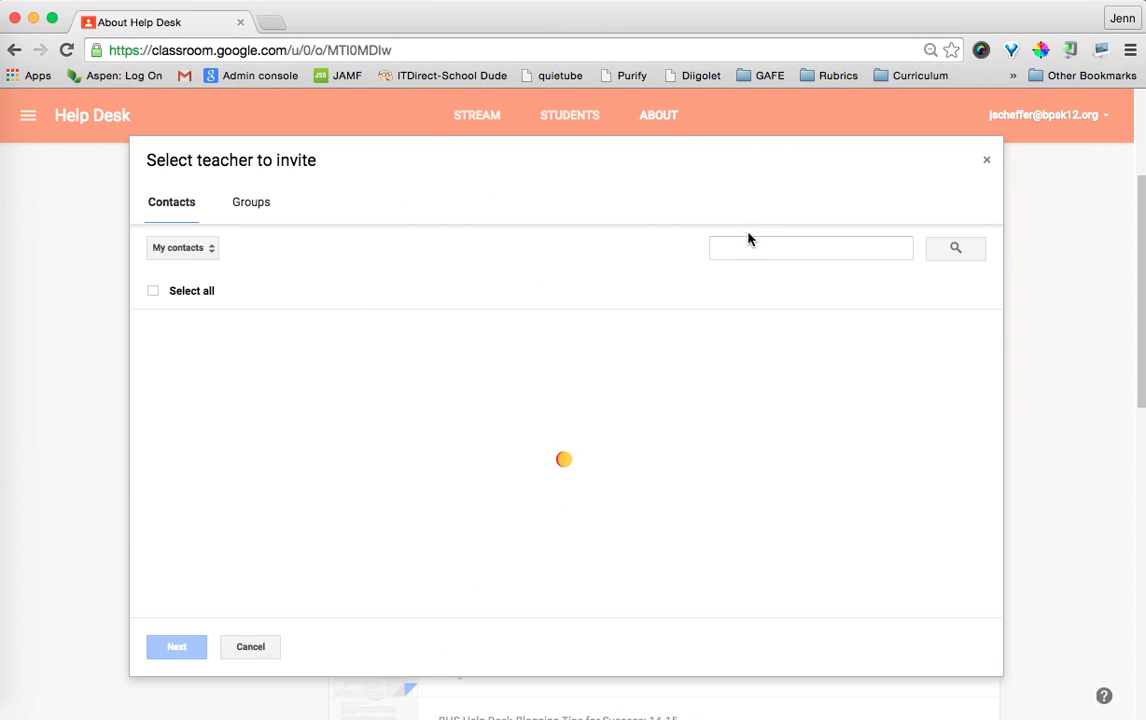
Search contacts for the colleague's name, select them as co-teacher, and send the Help Desk invitation.
click(741, 248)
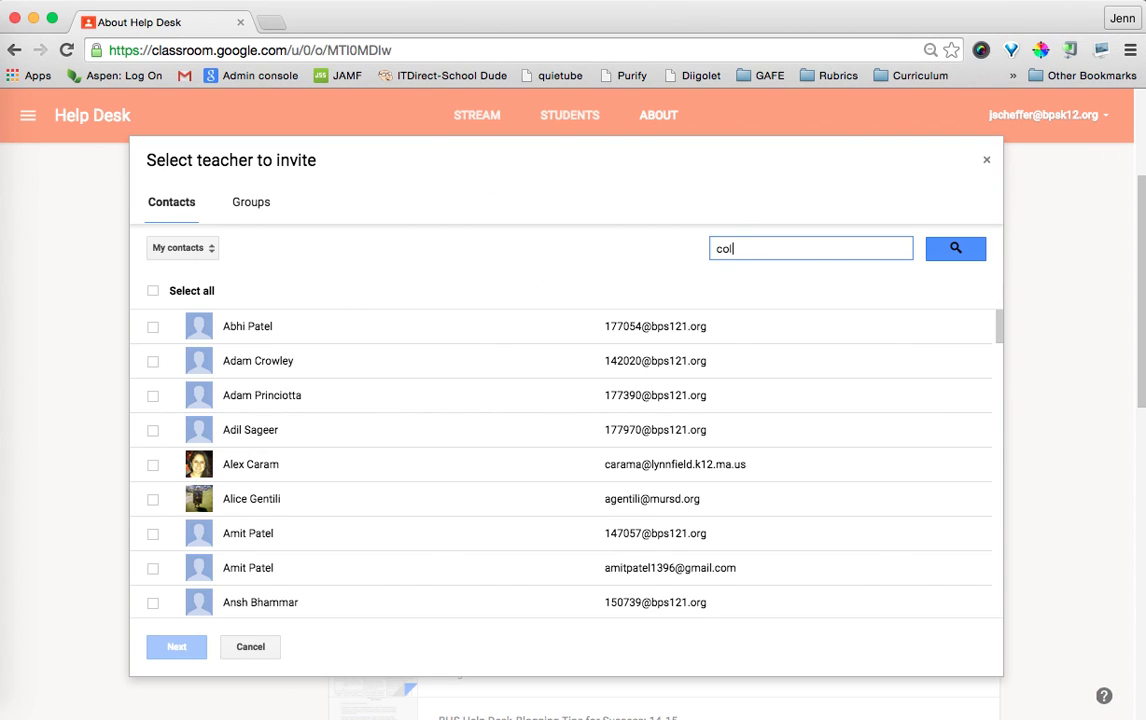
key(Return)
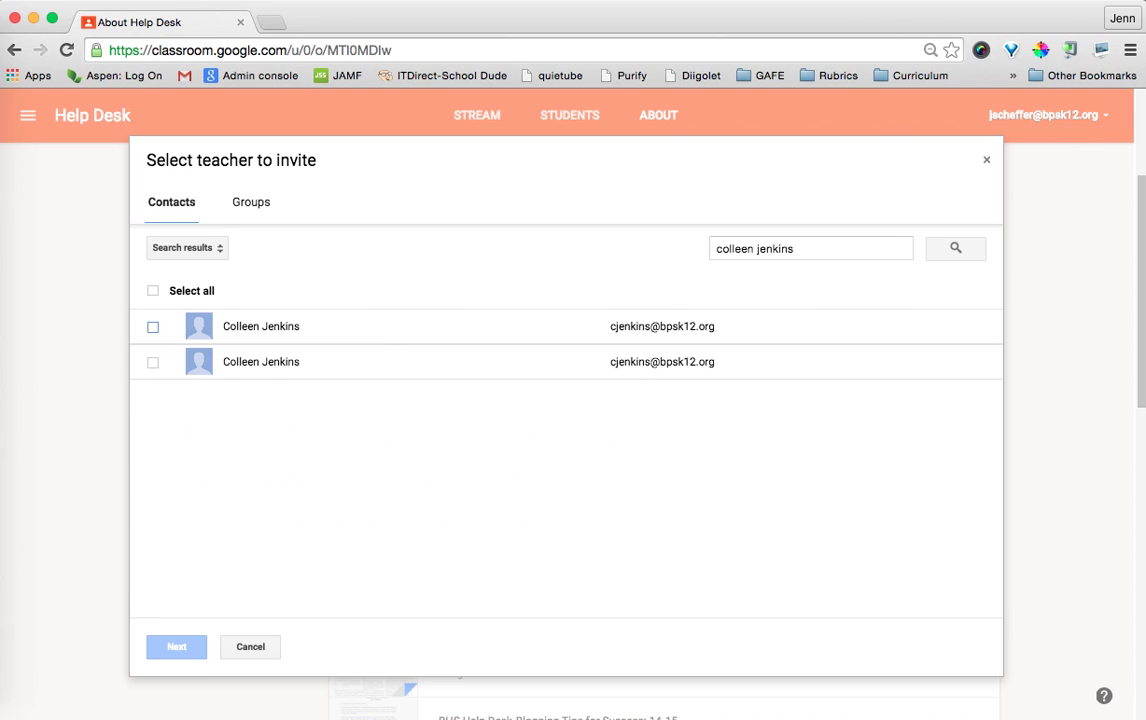
click(153, 327)
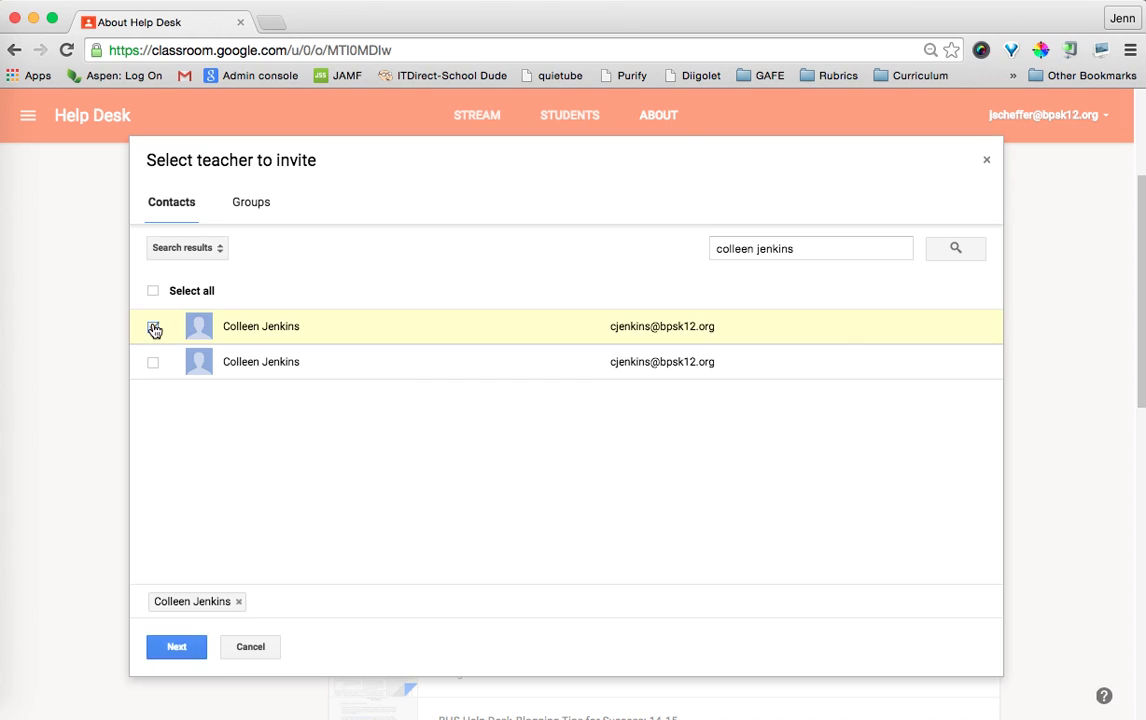
click(174, 647)
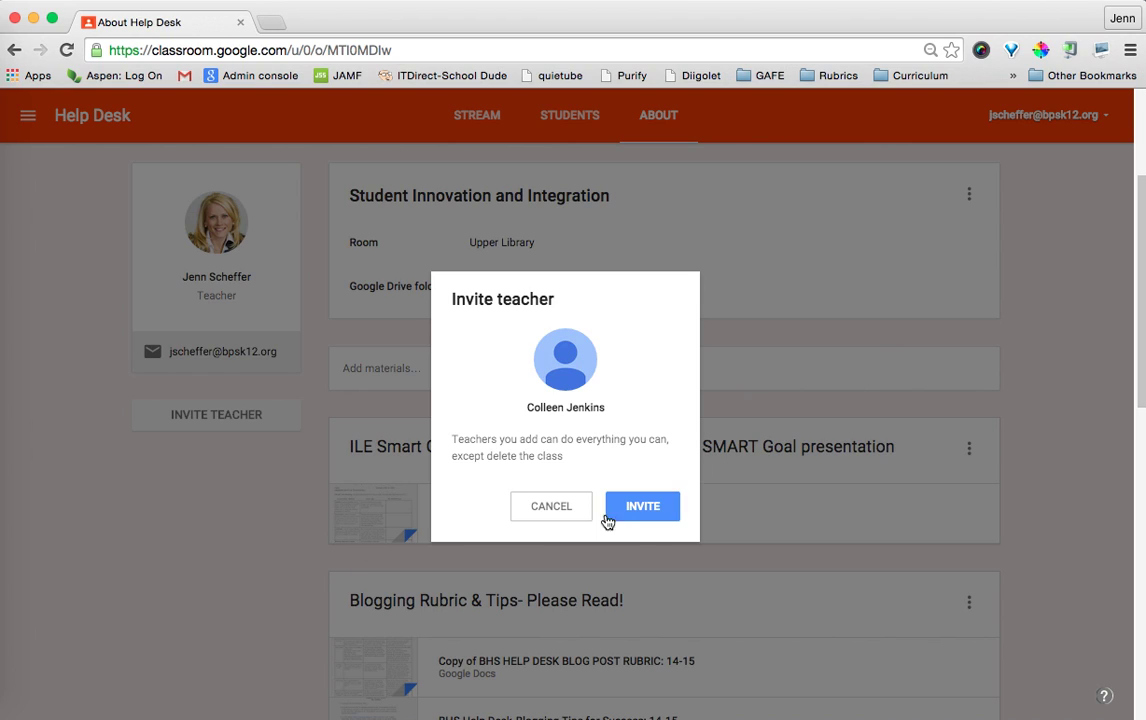
click(639, 511)
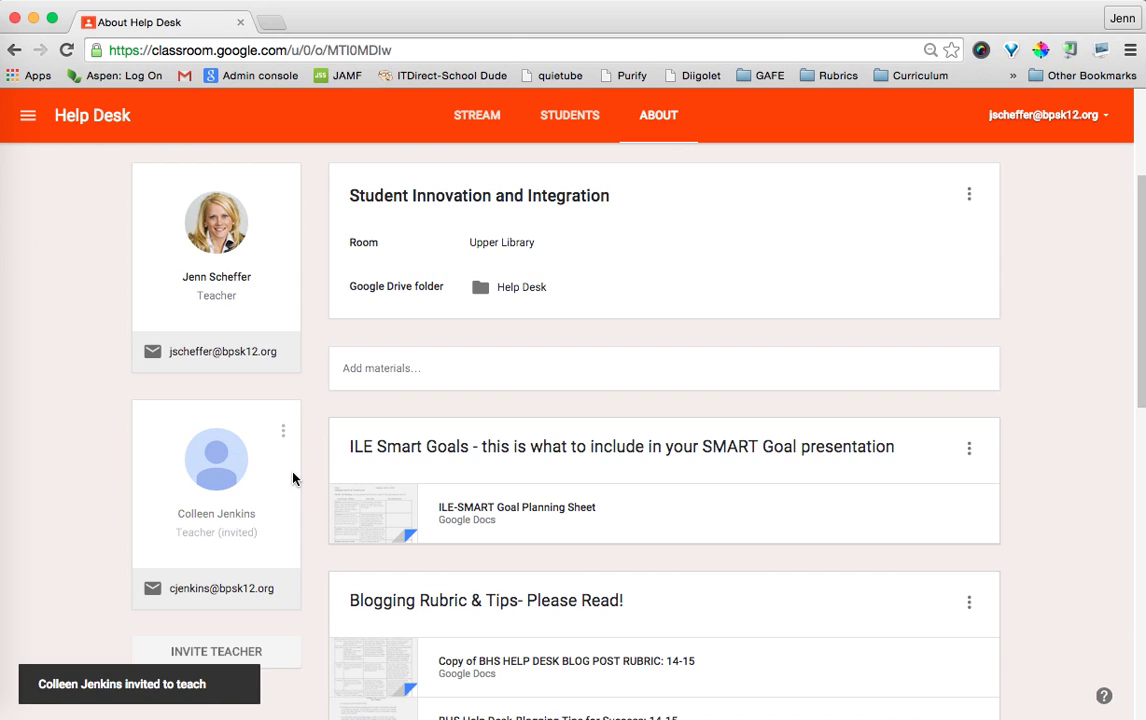
Remove the invited co-teacher from Help Desk via their card menu, then return to the Stream.
scroll(294, 478, down, 1)
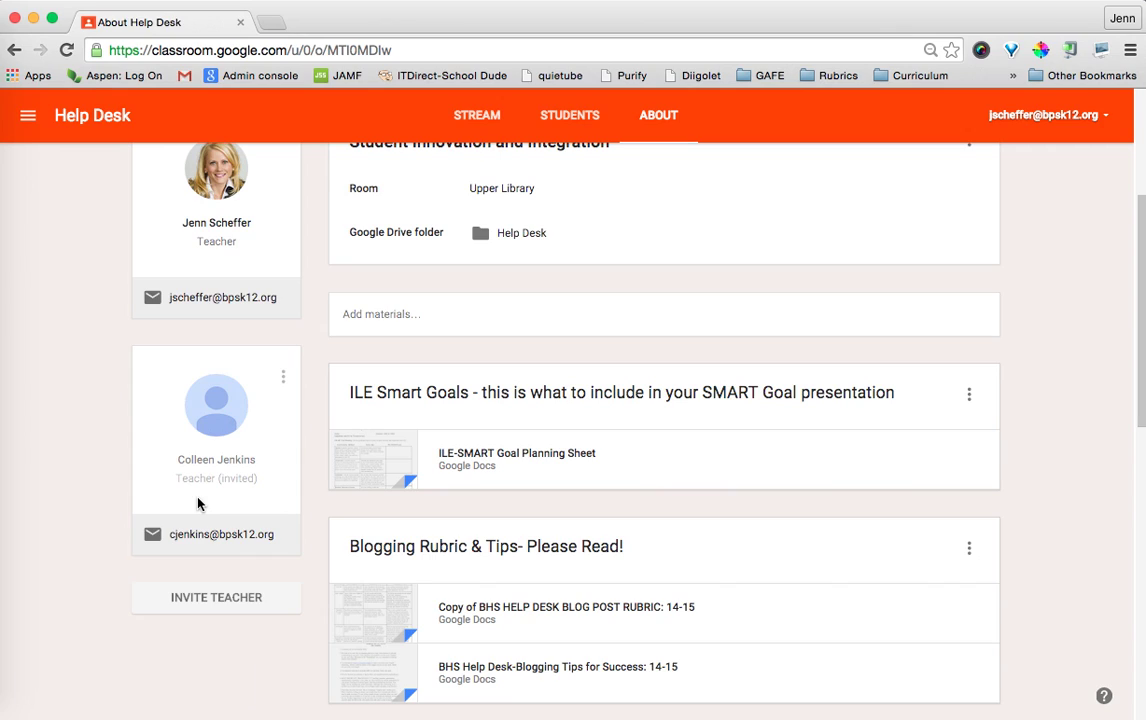
click(283, 379)
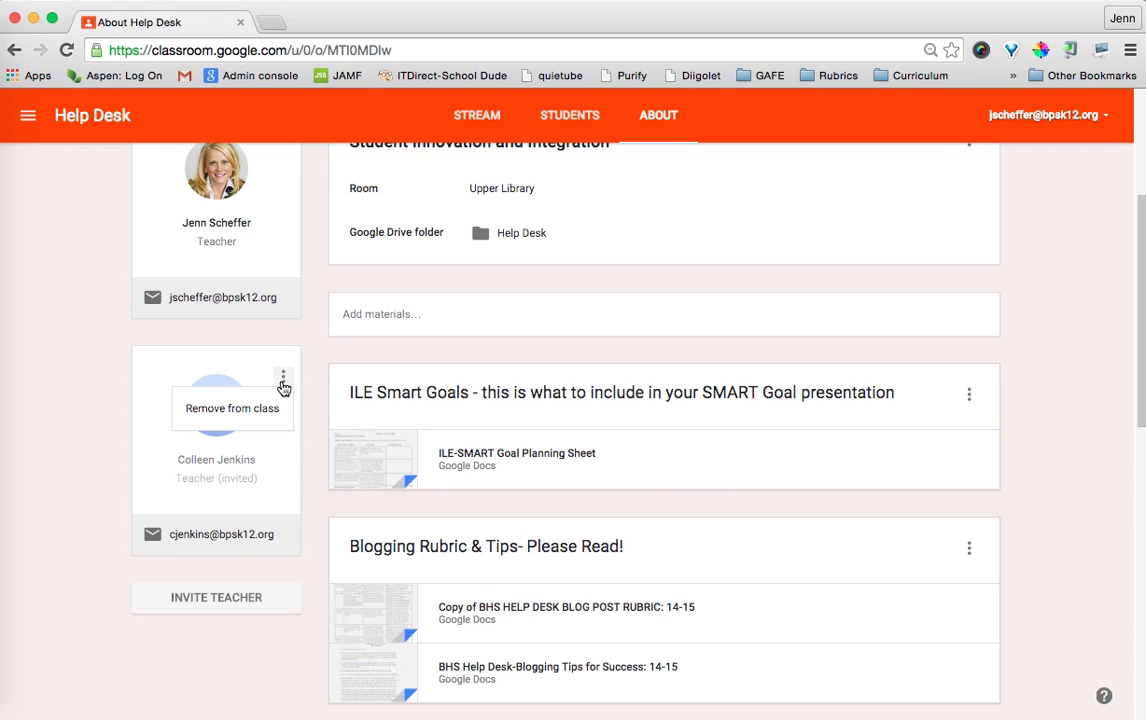
click(257, 420)
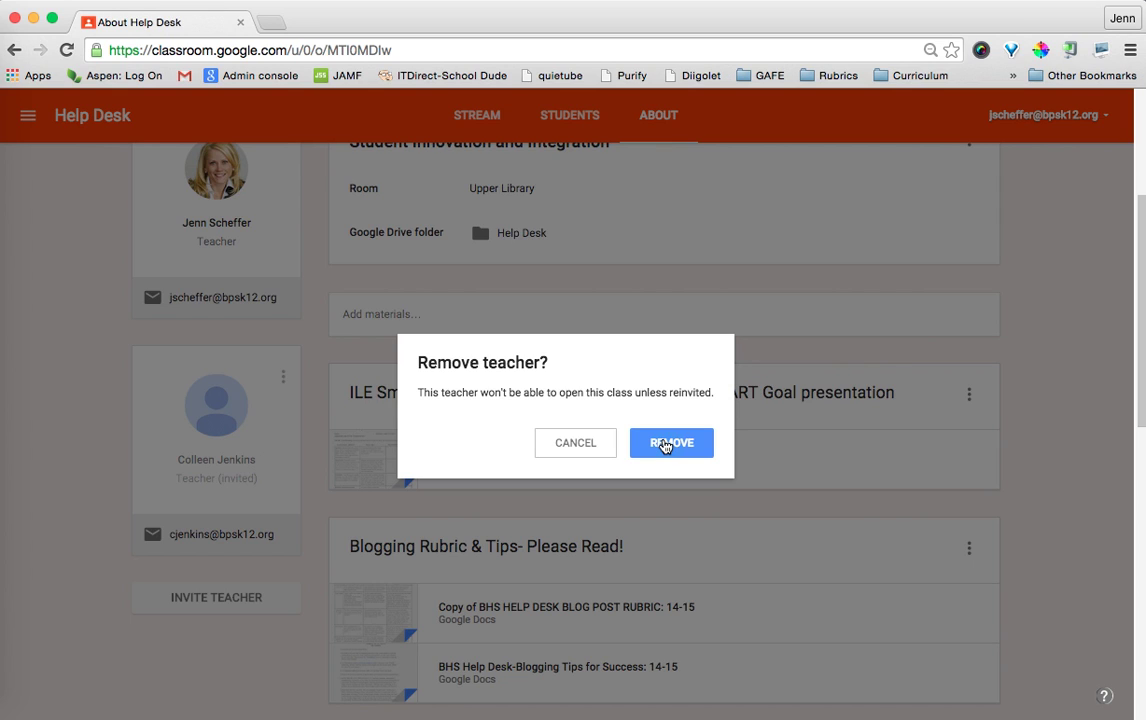
click(664, 446)
scroll(661, 452, up, 5)
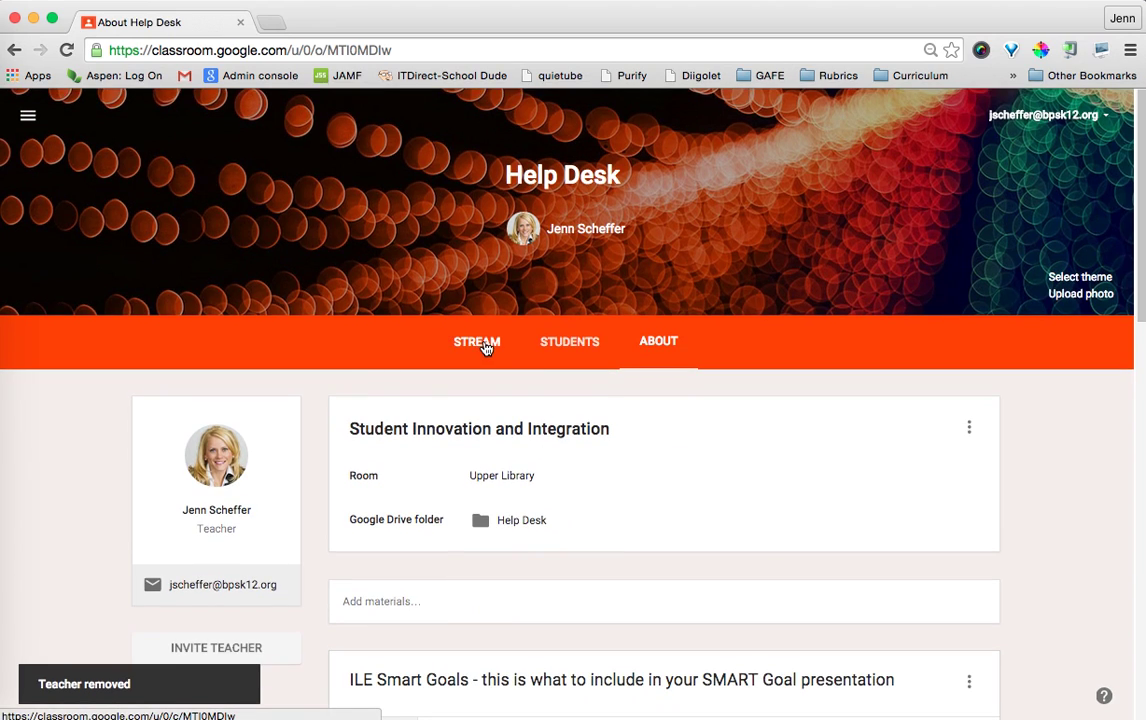
click(480, 346)
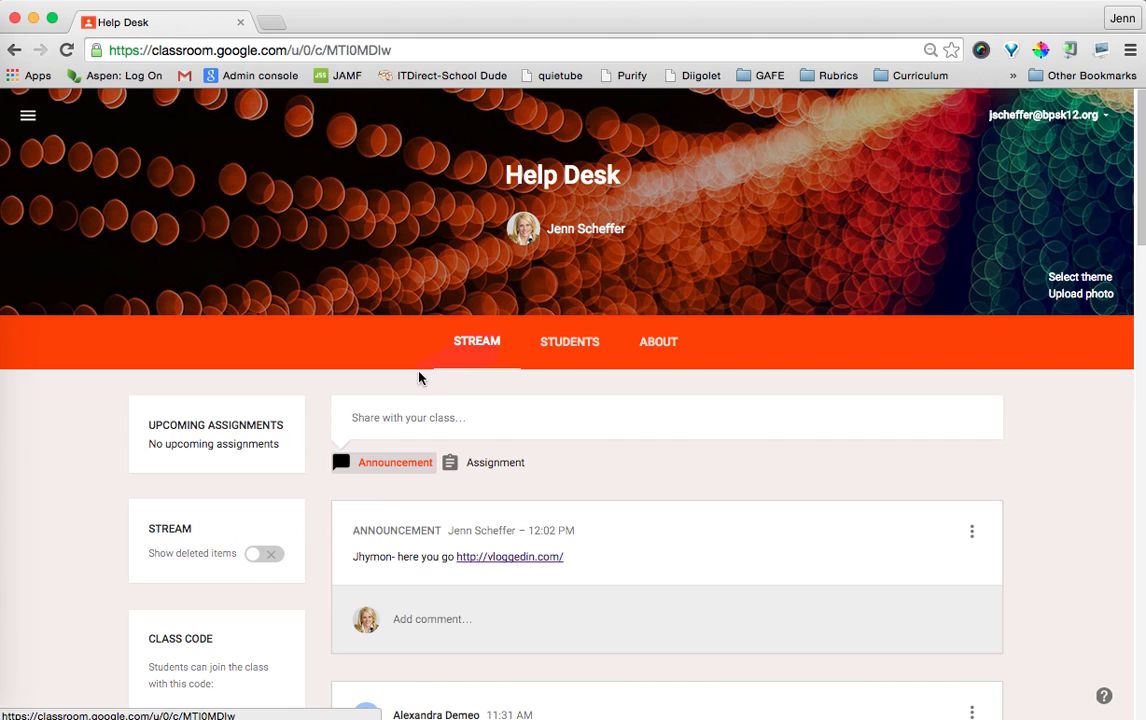
Write the announcement 'This is a reminder that' and show the Post and Save draft options.
click(395, 417)
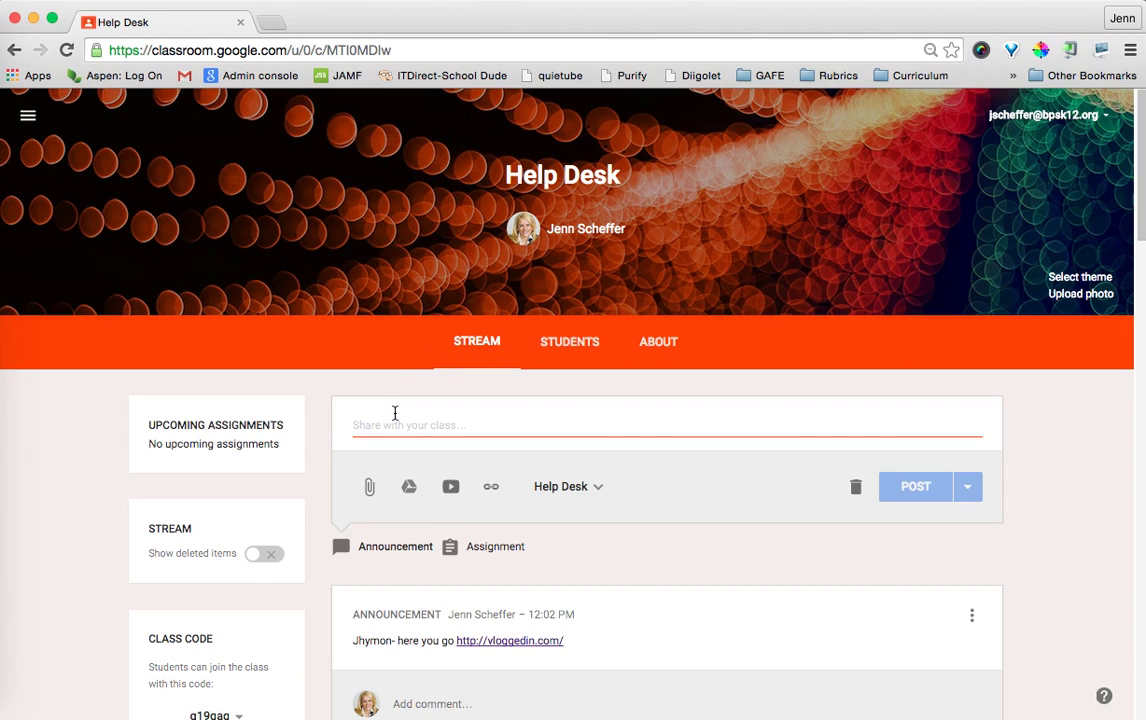
scroll(395, 413, down, 2)
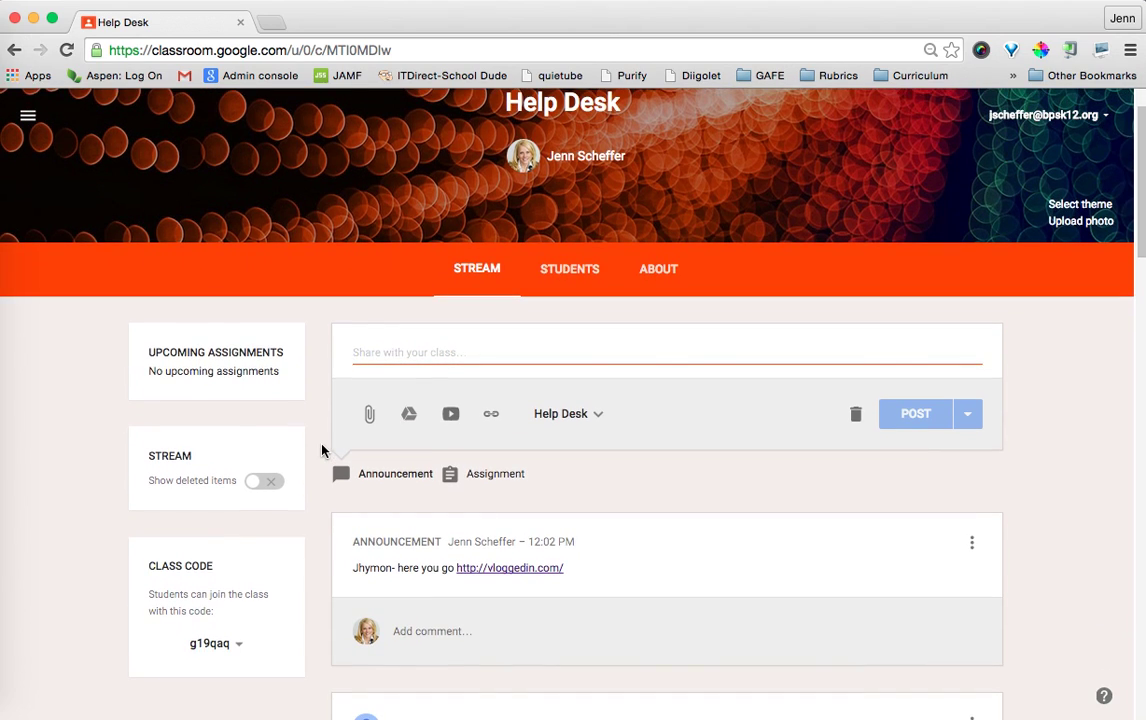
text(This is a re)
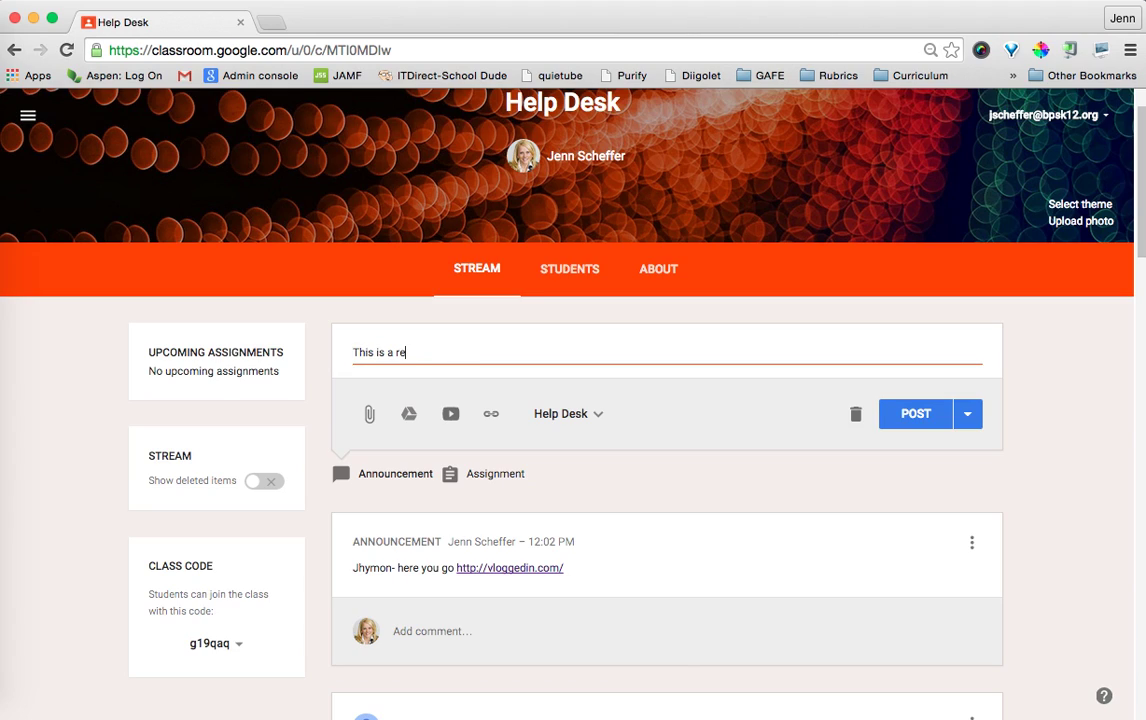
text(minder tha)
key(BackSpace)
text(hat)
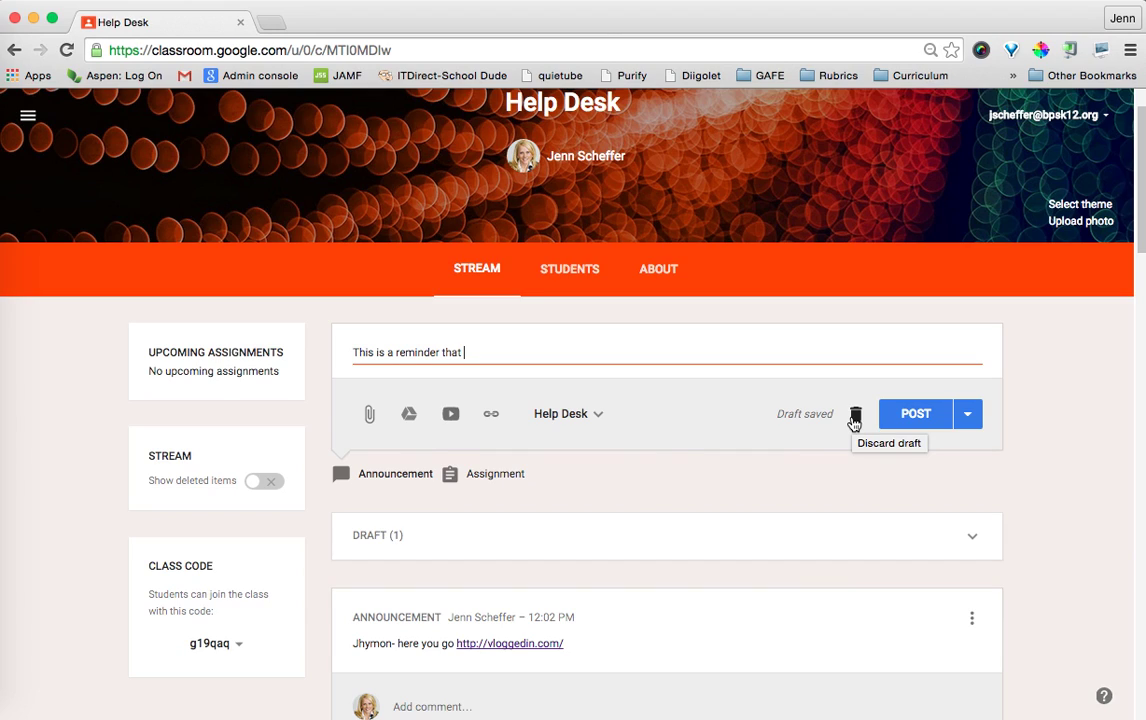
click(968, 418)
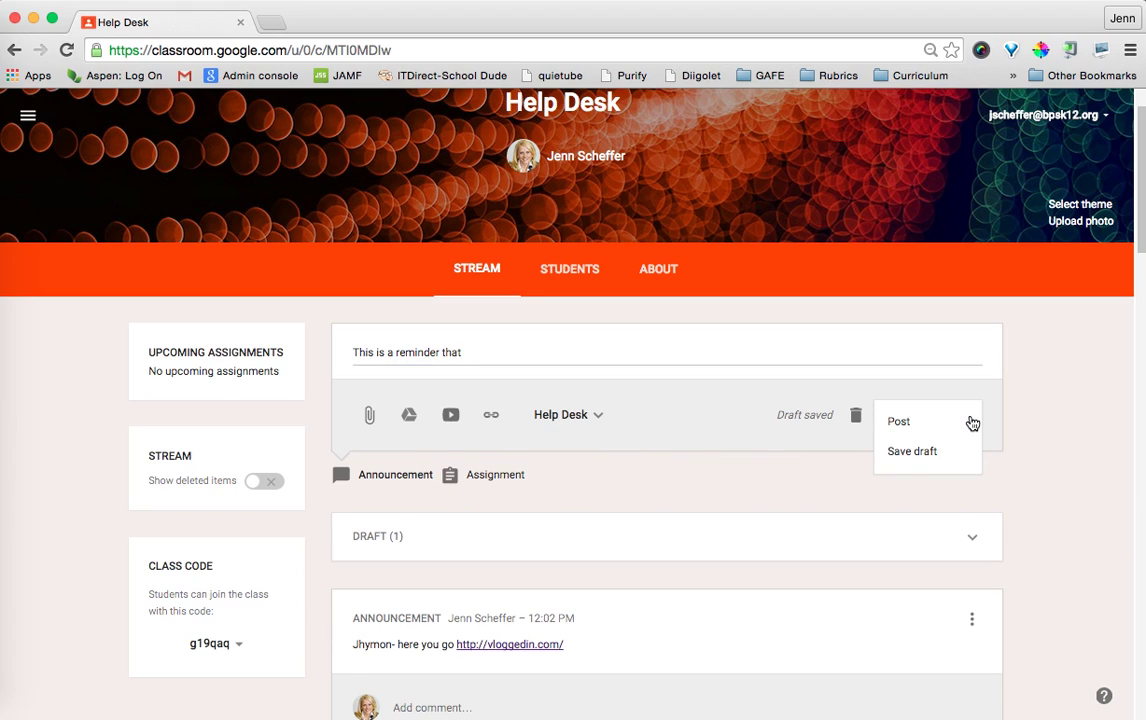
Save the reminder as a draft and reopen it from the DRAFT (1) list.
click(922, 453)
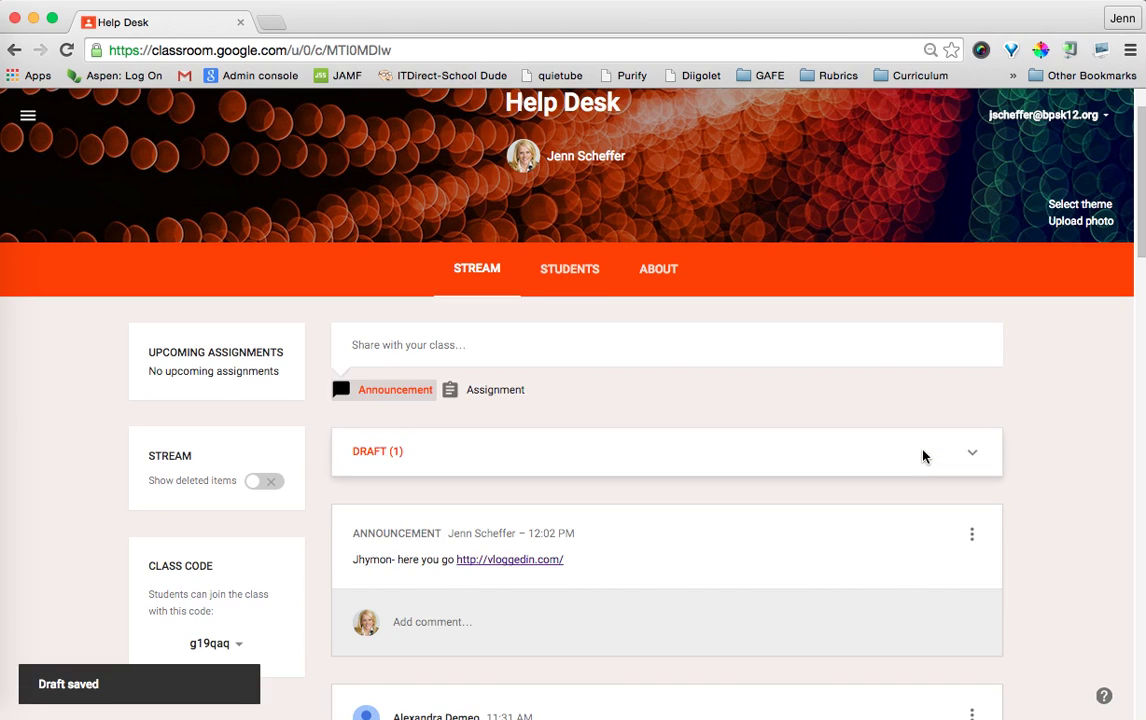
click(382, 455)
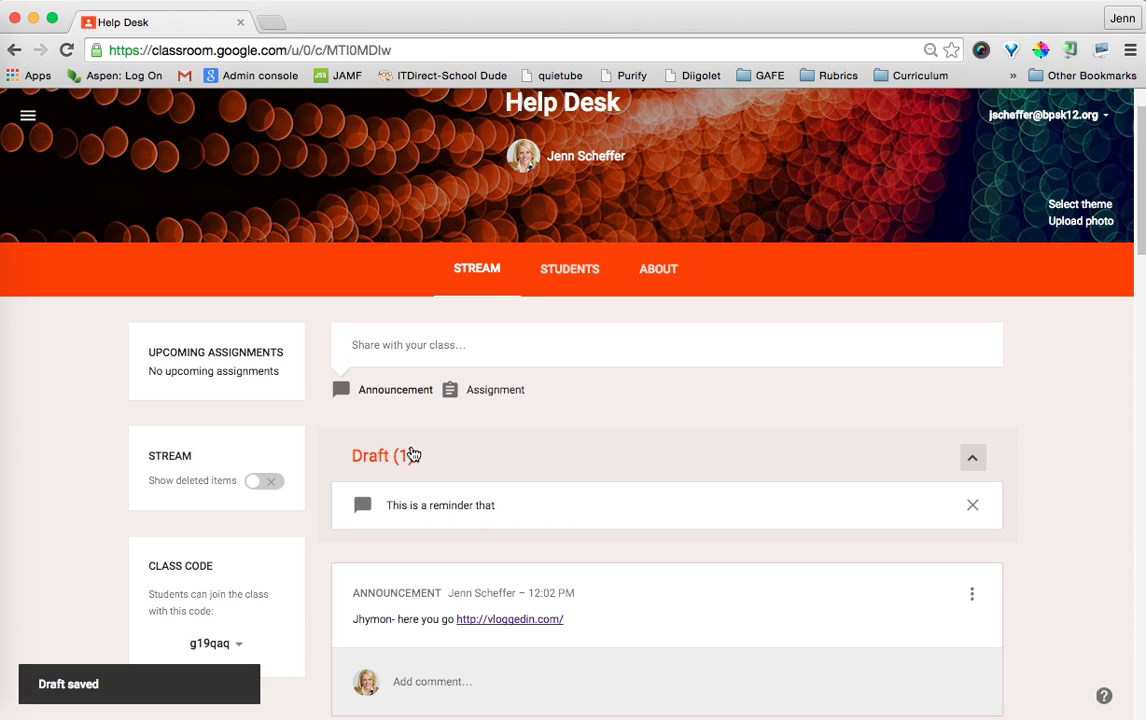
click(456, 504)
Finish the reminder with 'you have an exam on Friday. Please check the shared calendar.' and post it.
click(379, 364)
text(you have an e)
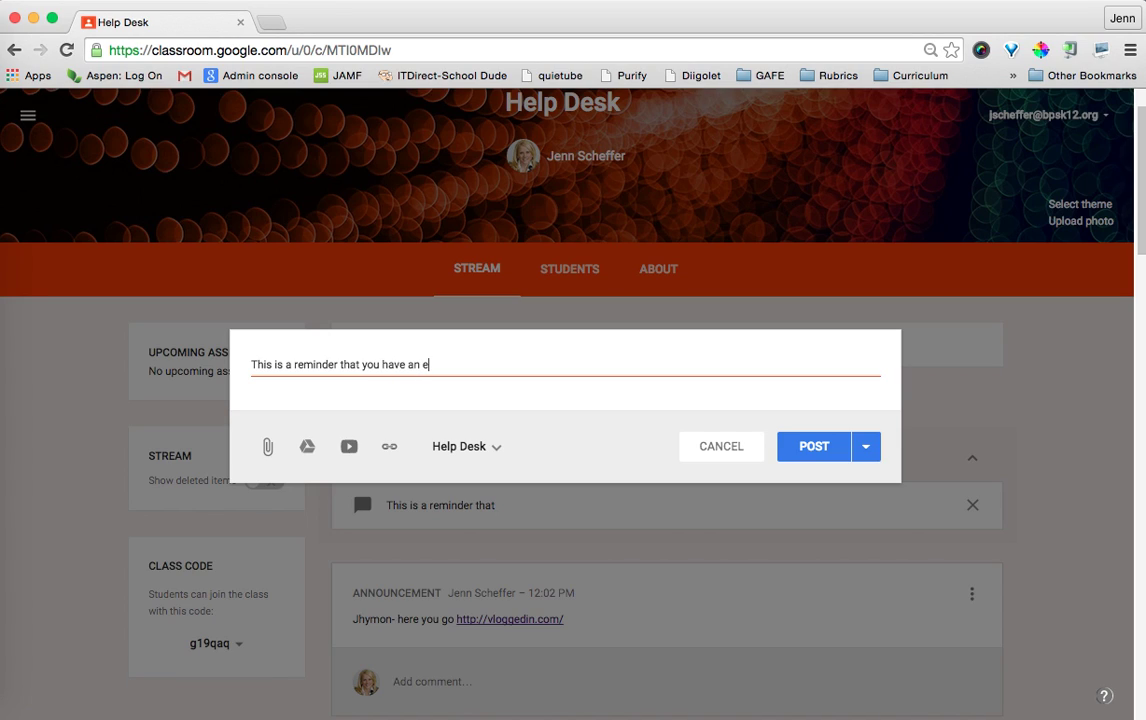
text(xam on Friday. Please chec)
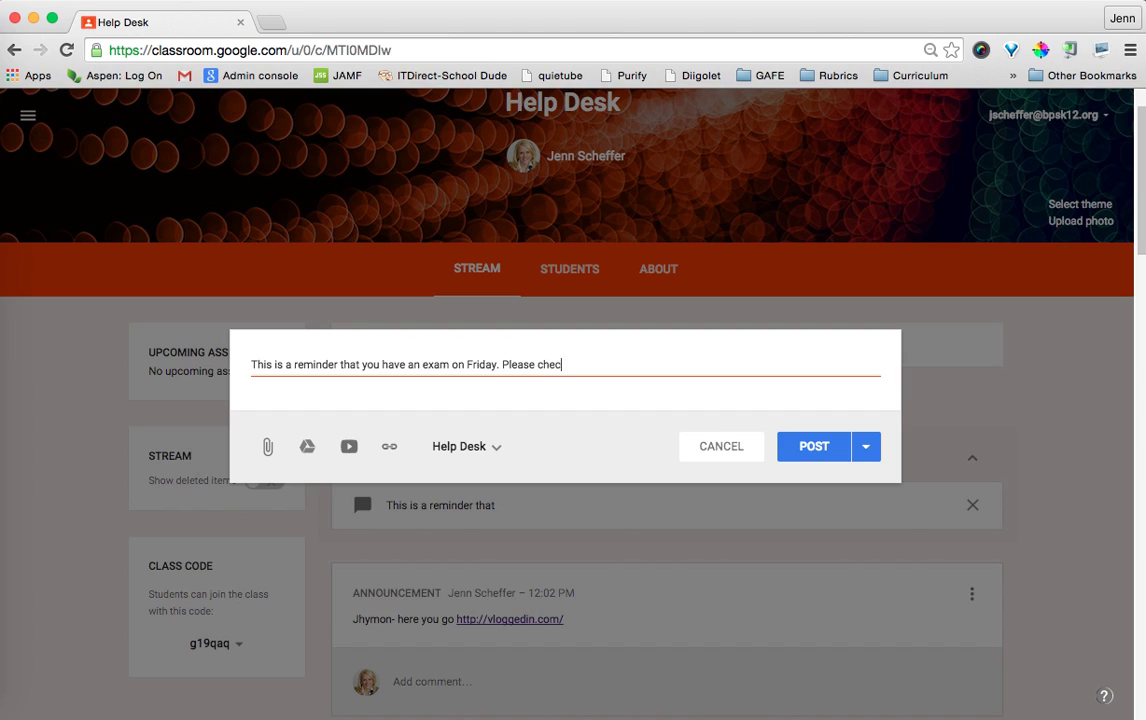
text(k the shared calendar.)
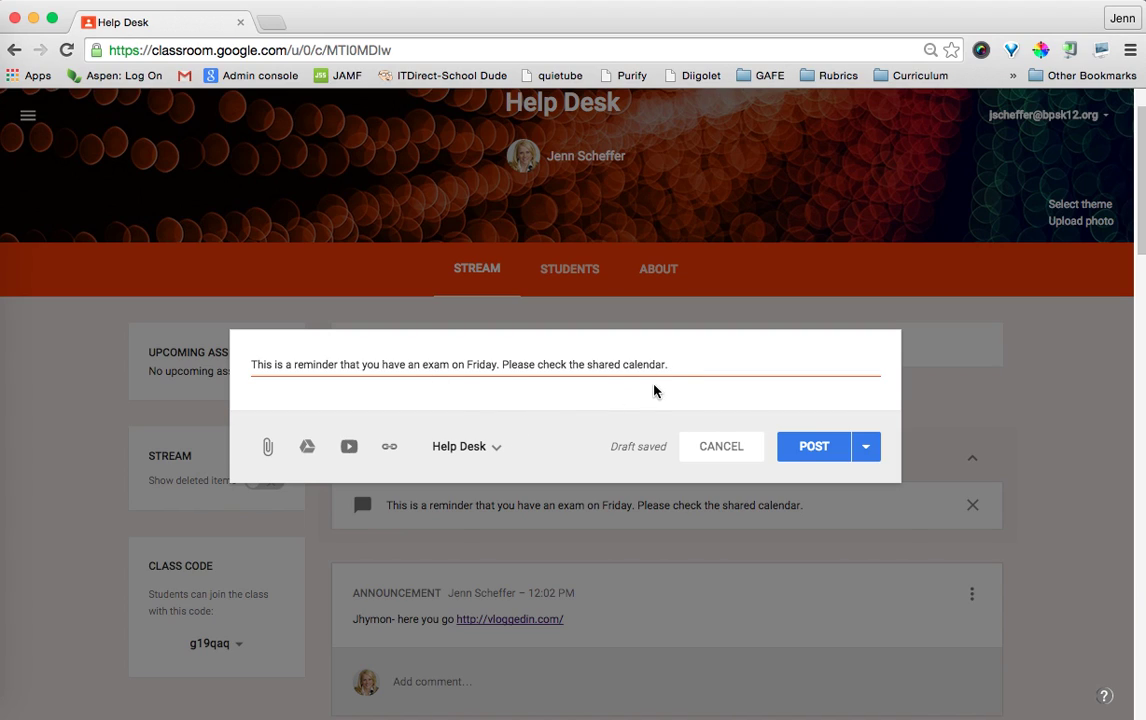
click(793, 452)
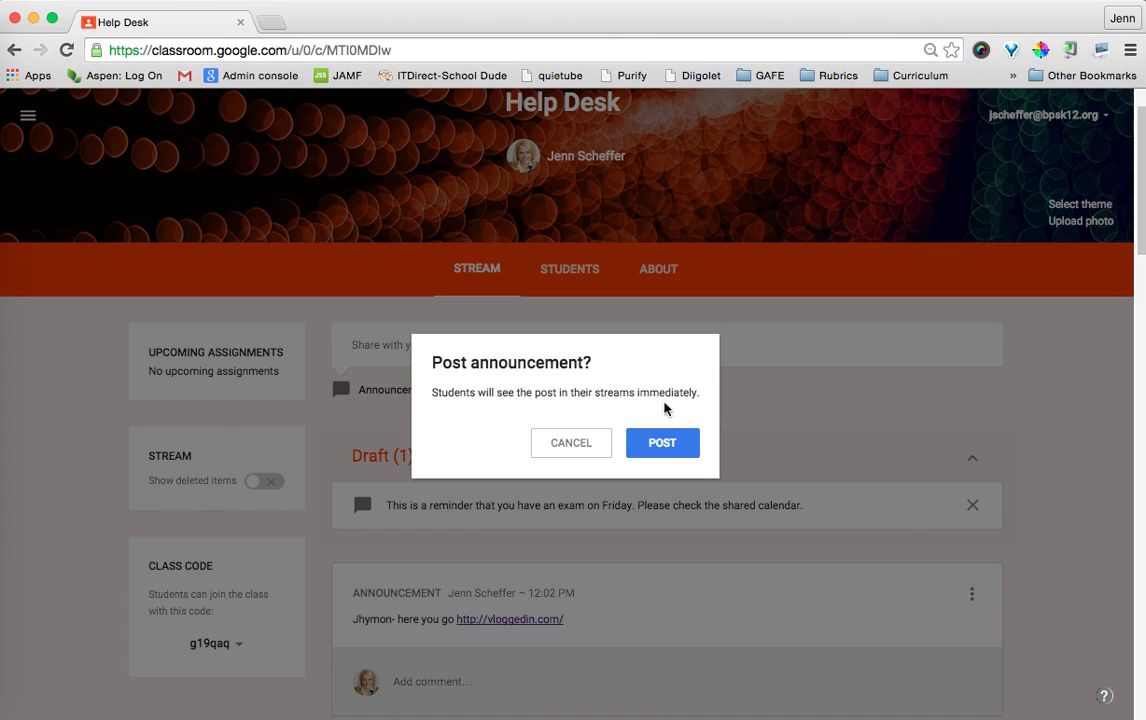
Confirm posting the Friday exam reminder to the Help Desk stream, then delete that announcement.
click(660, 448)
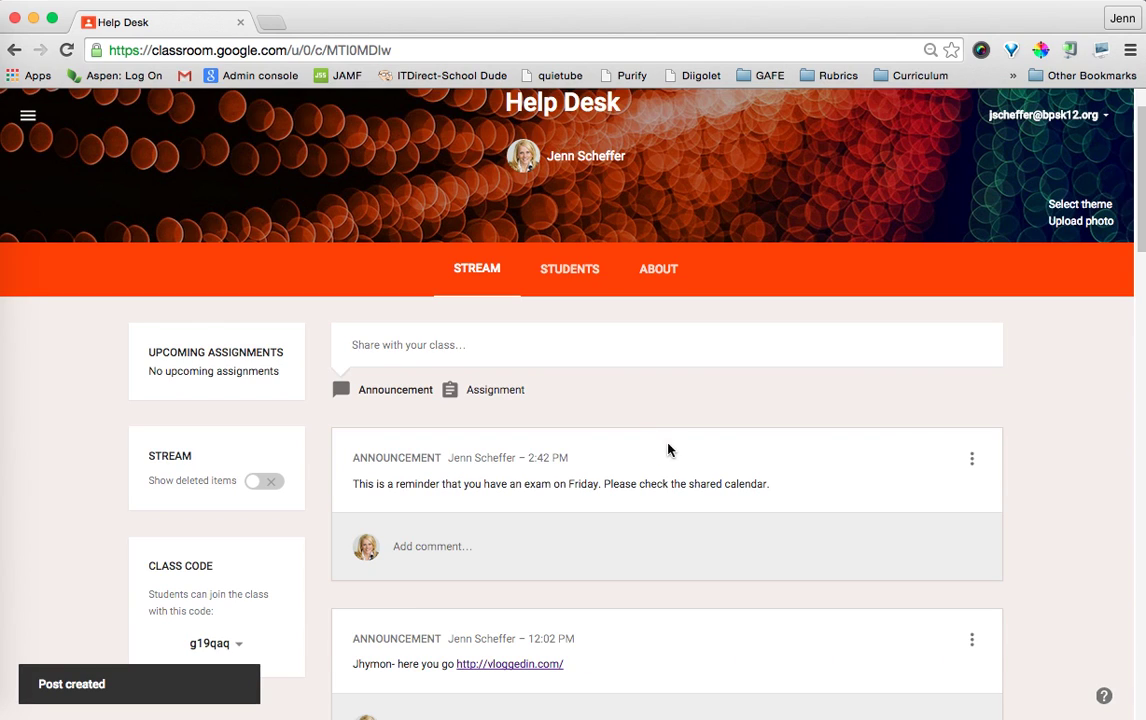
click(972, 460)
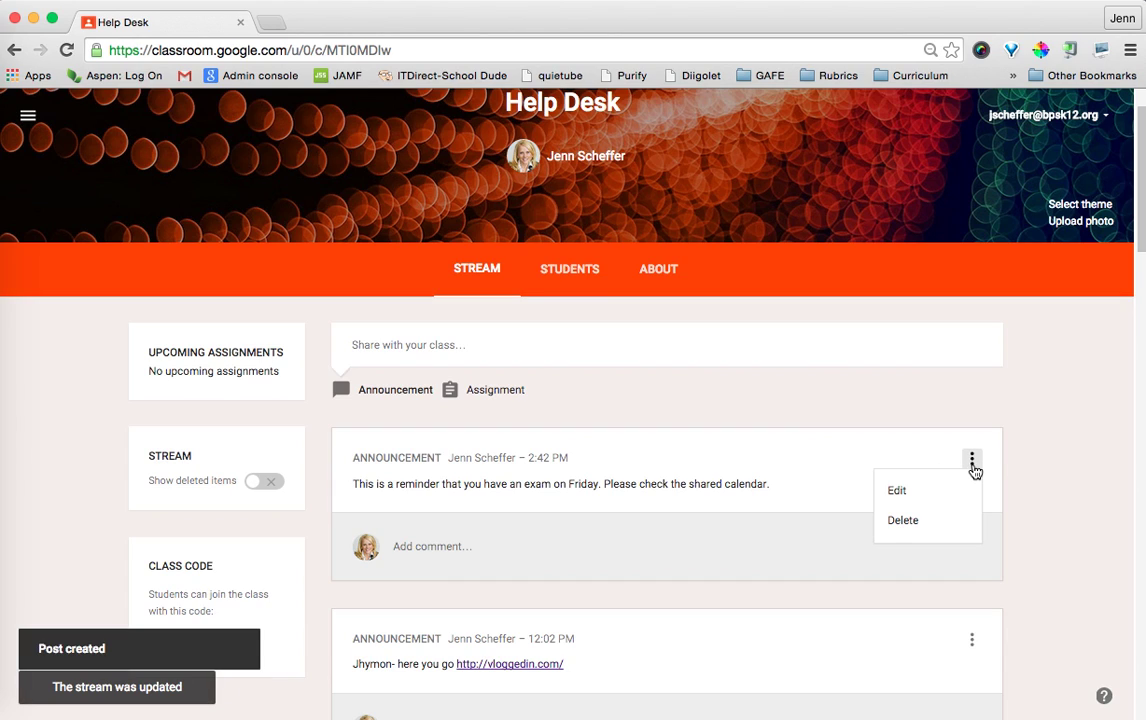
click(910, 522)
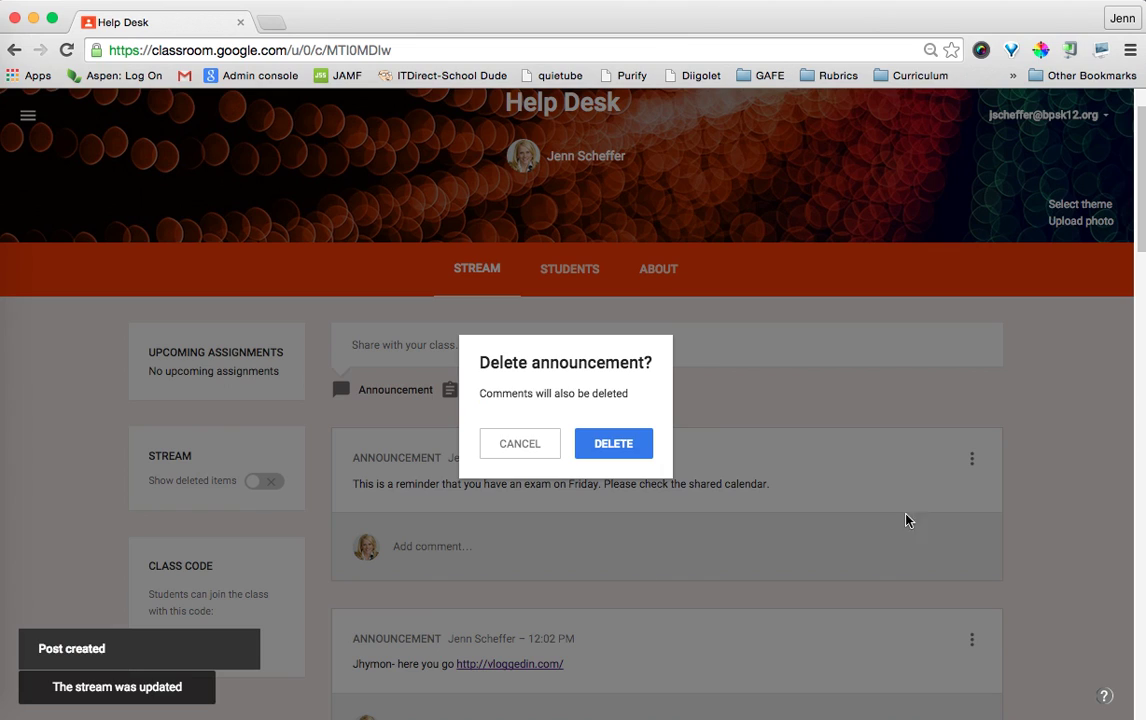
click(614, 444)
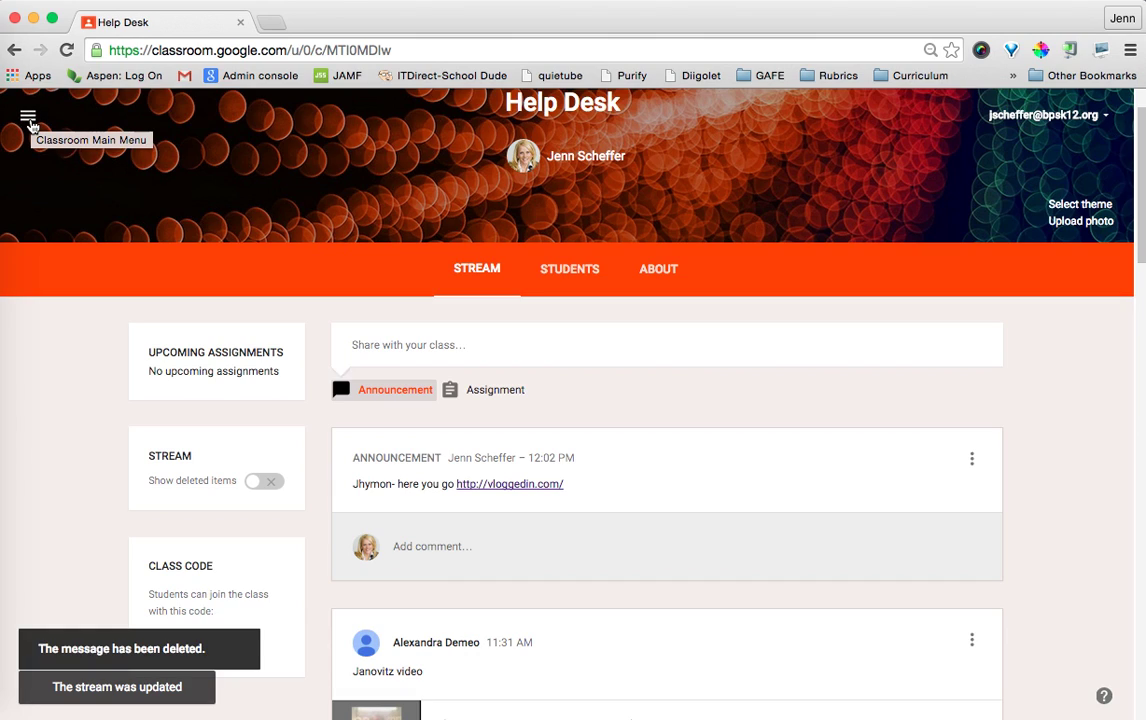
Switch to the Assignments overview from the main menu and scroll through the To Review list.
click(29, 120)
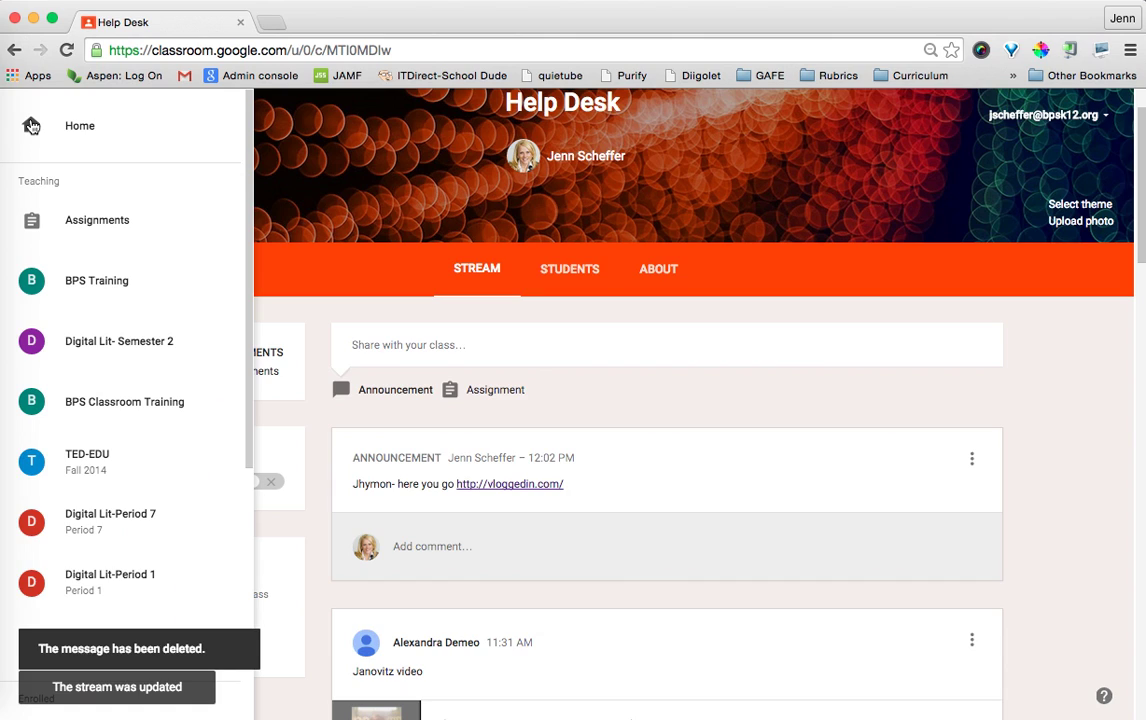
click(92, 228)
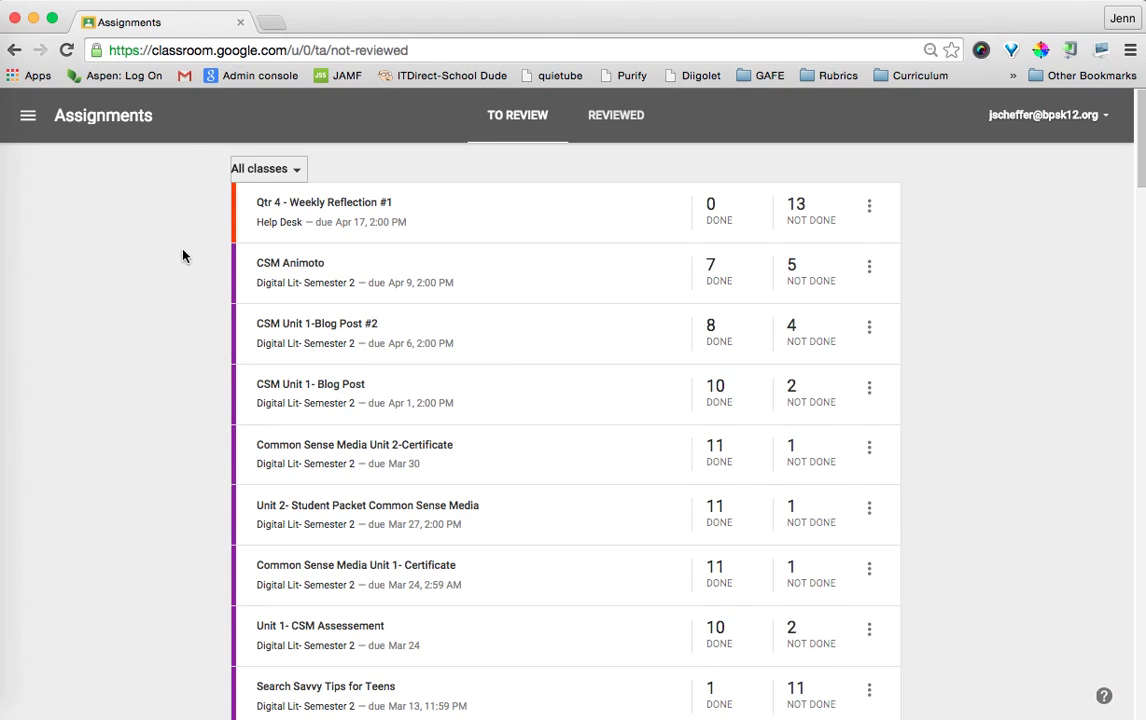
scroll(204, 312, down, 5)
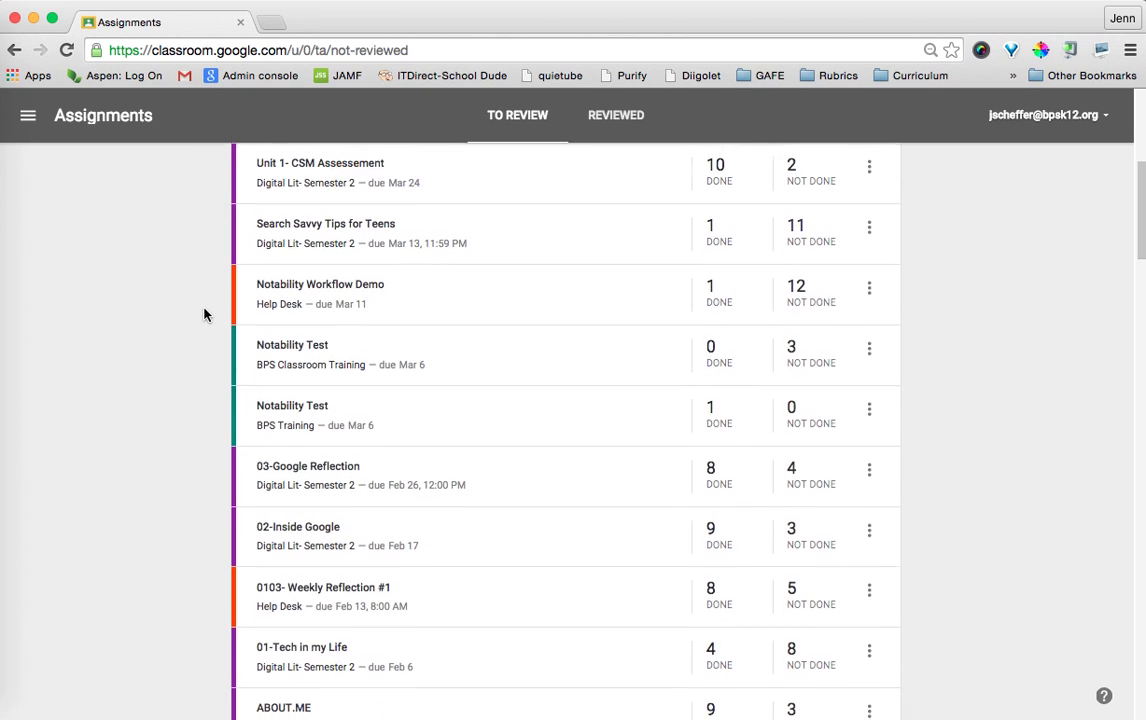
scroll(204, 314, down, 6)
scroll(204, 315, down, 2)
scroll(204, 315, up, 15)
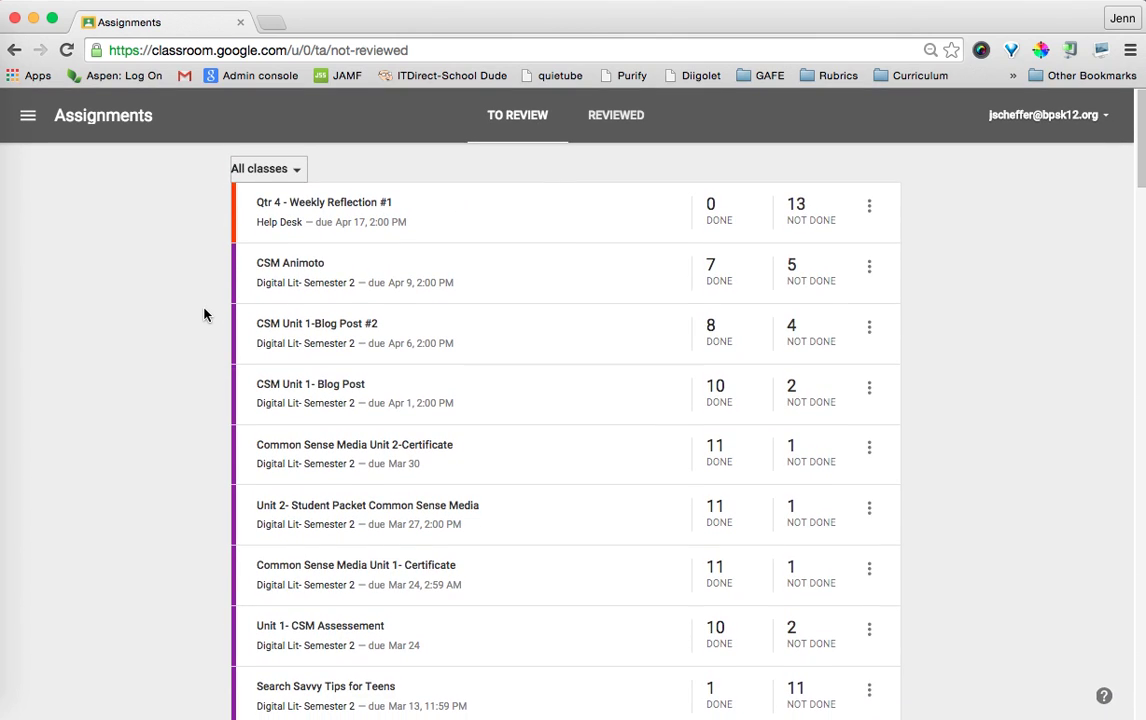
click(295, 172)
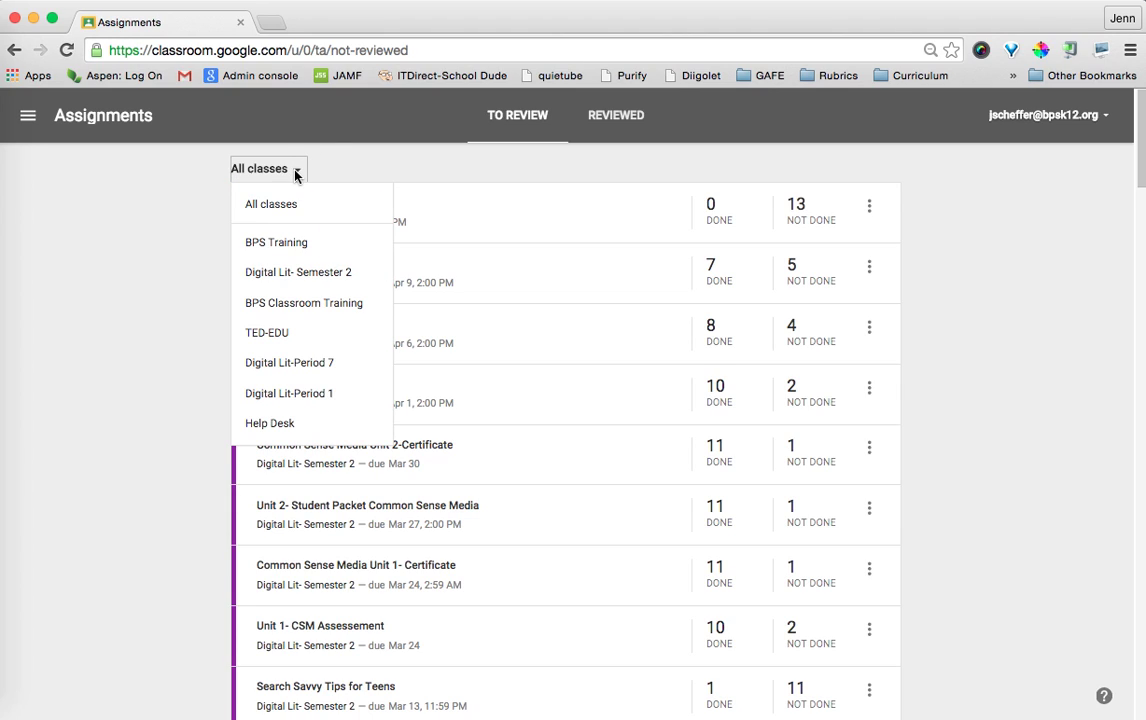
Pick Digital Lit- Semester 2 in the class filter and scroll its work to review.
click(286, 283)
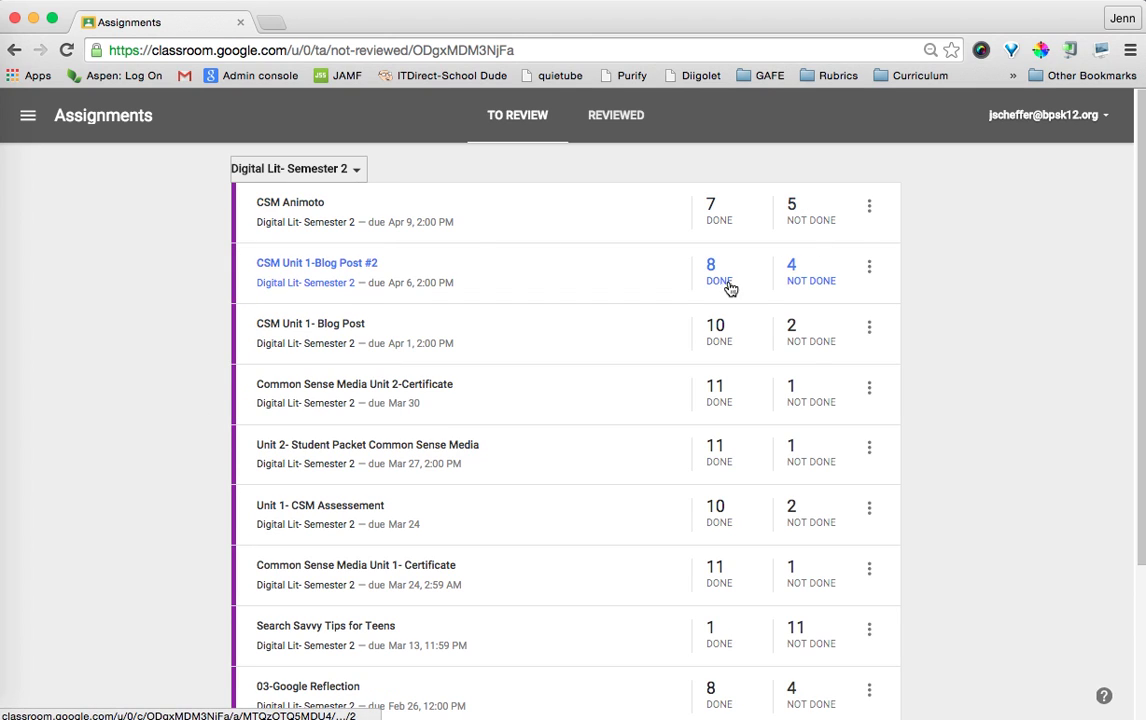
scroll(721, 310, down, 1)
scroll(721, 312, up, 1)
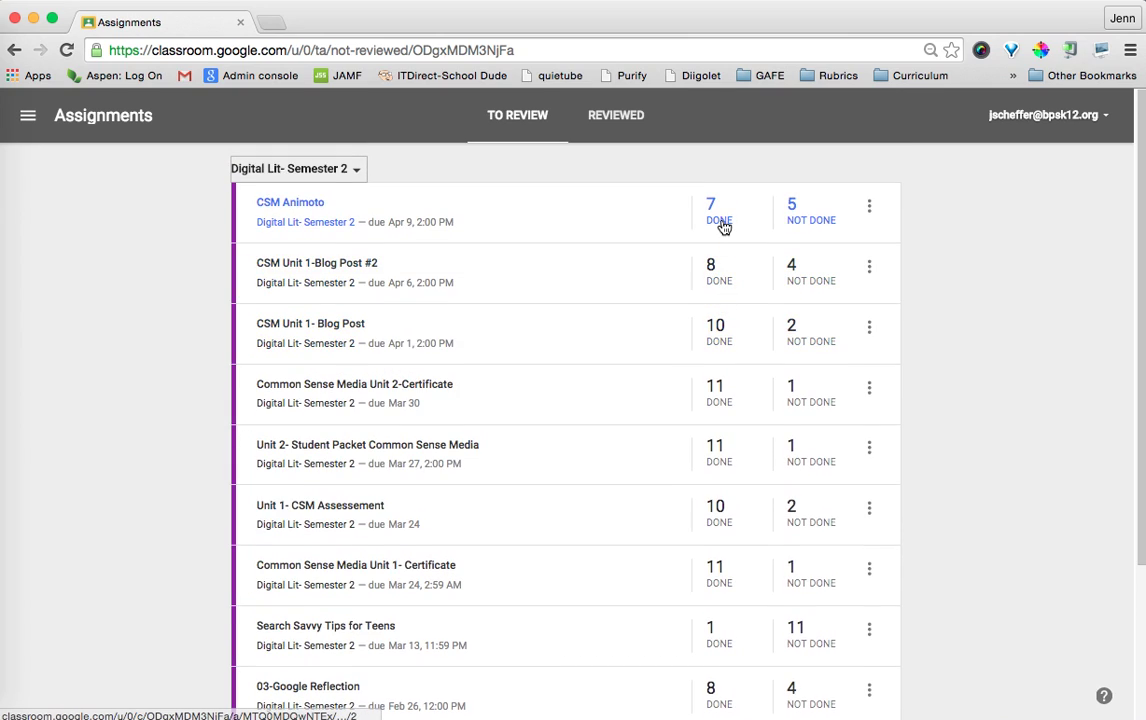